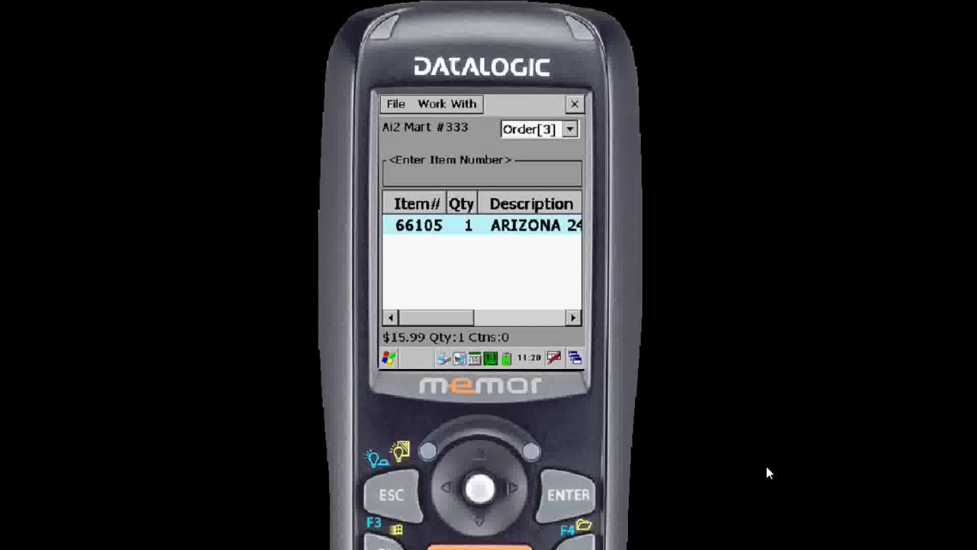
# Add items 54589 and 20283 to order 3 by entering their item numbers
pyautogui.click(453, 319)
pyautogui.moveTo(454, 318); pyautogui.dragTo(410, 322)
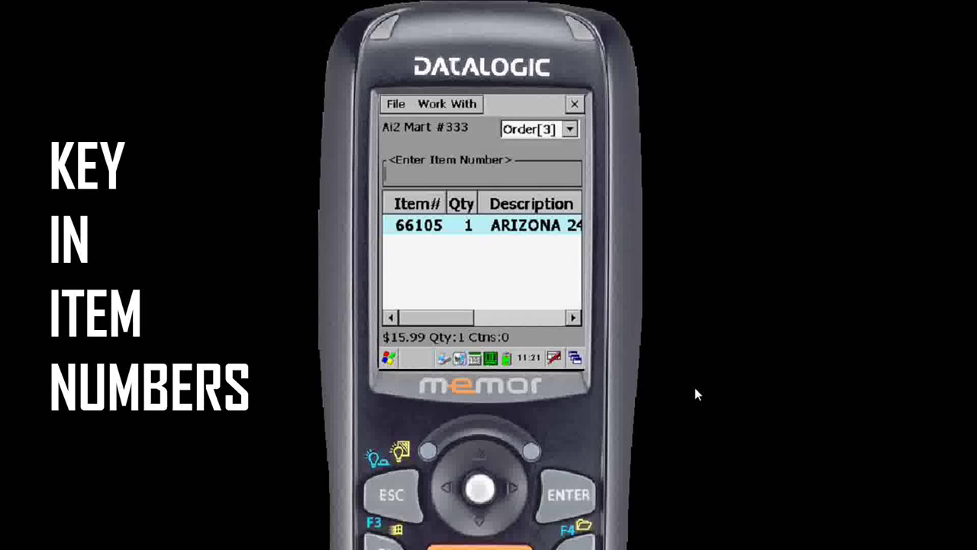
pyautogui.write('54589')
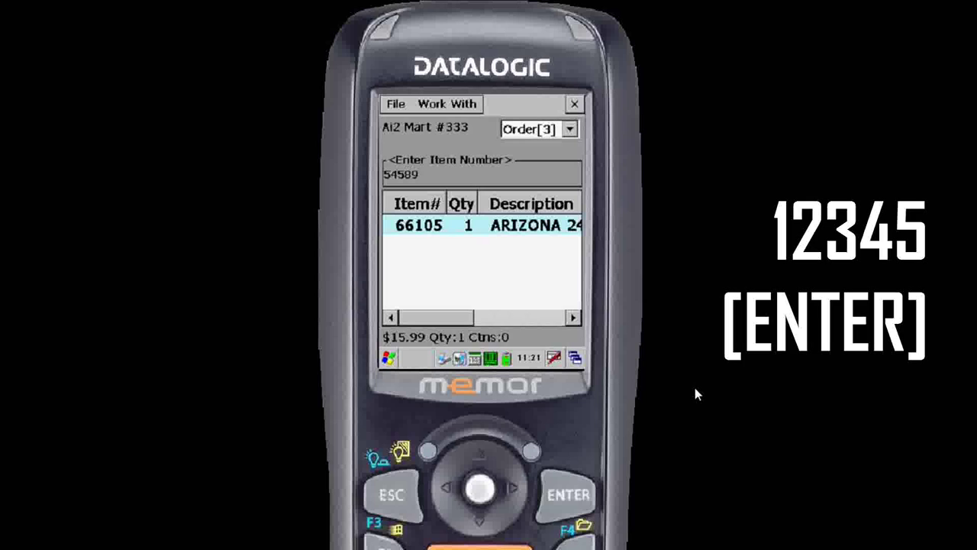
pyautogui.press('Return')
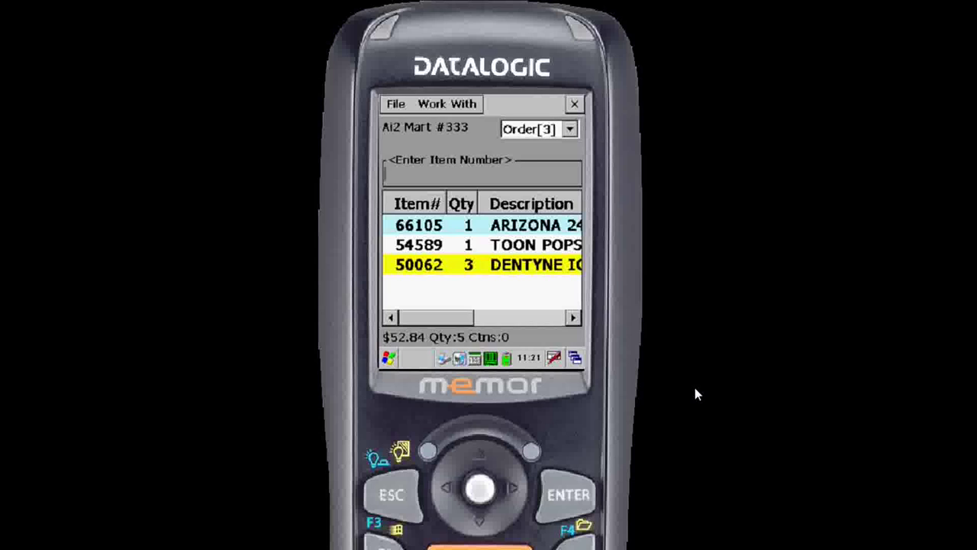
pyautogui.write('20283')
pyautogui.press('Return')
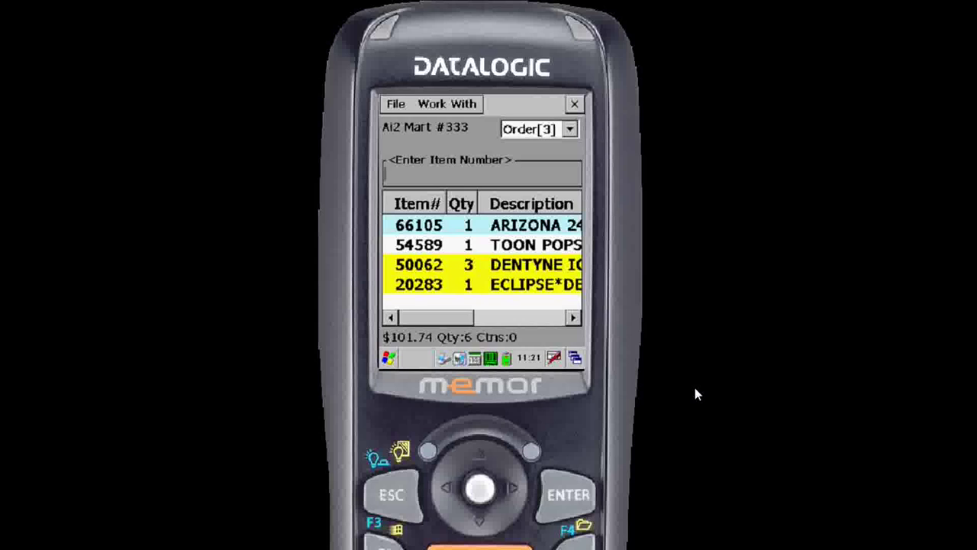
# Change item 54589's quantity to 2, keeping 50062 at 3 and 20283 at 1
pyautogui.press('Down')
pyautogui.press('Down')
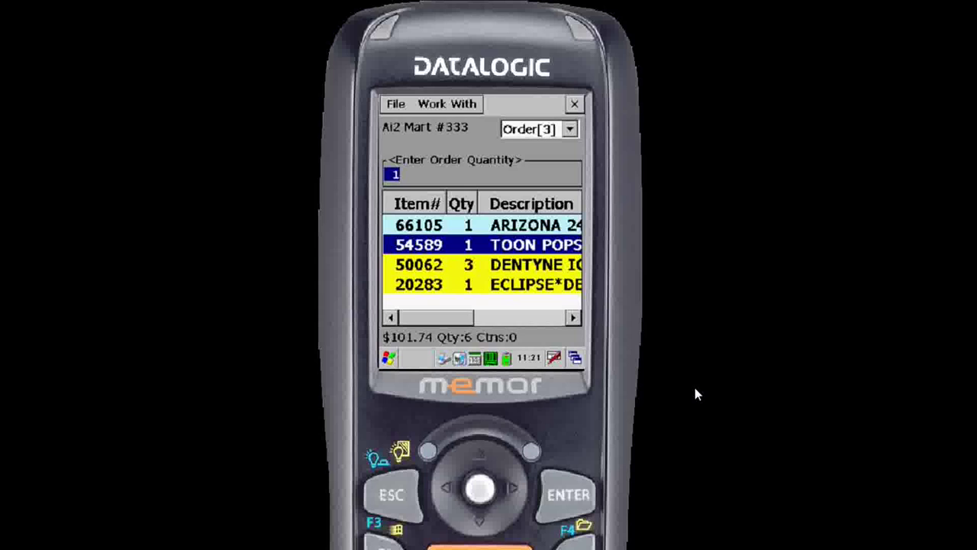
pyautogui.write('2')
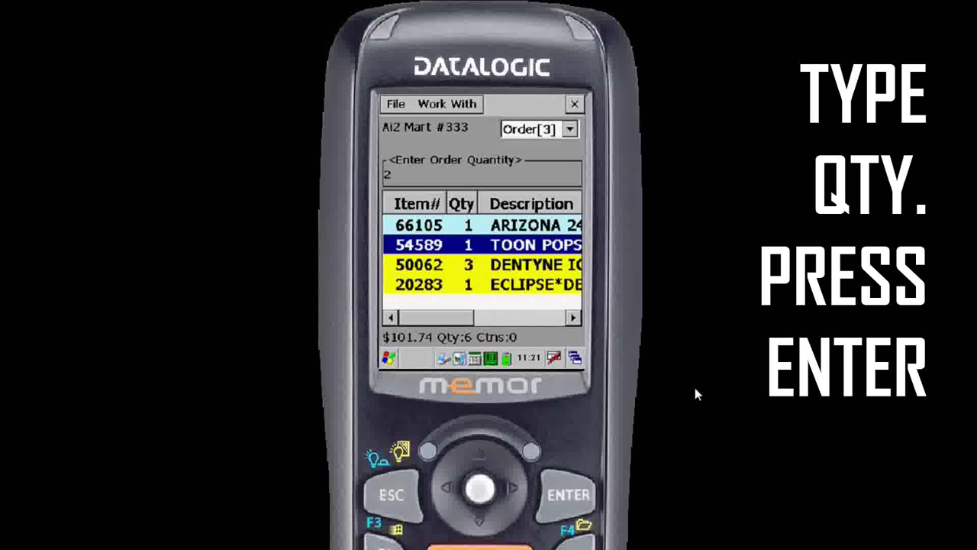
pyautogui.press('Return')
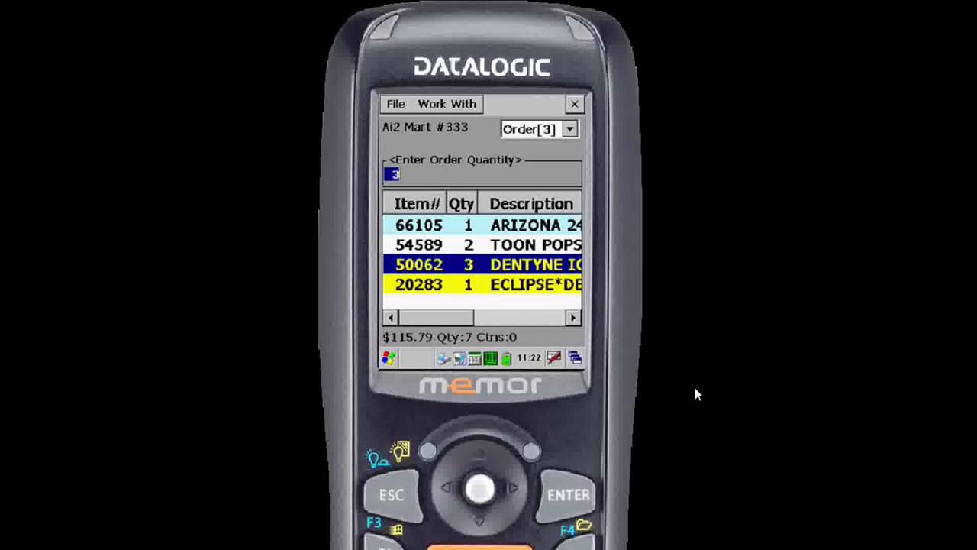
pyautogui.press('Return')
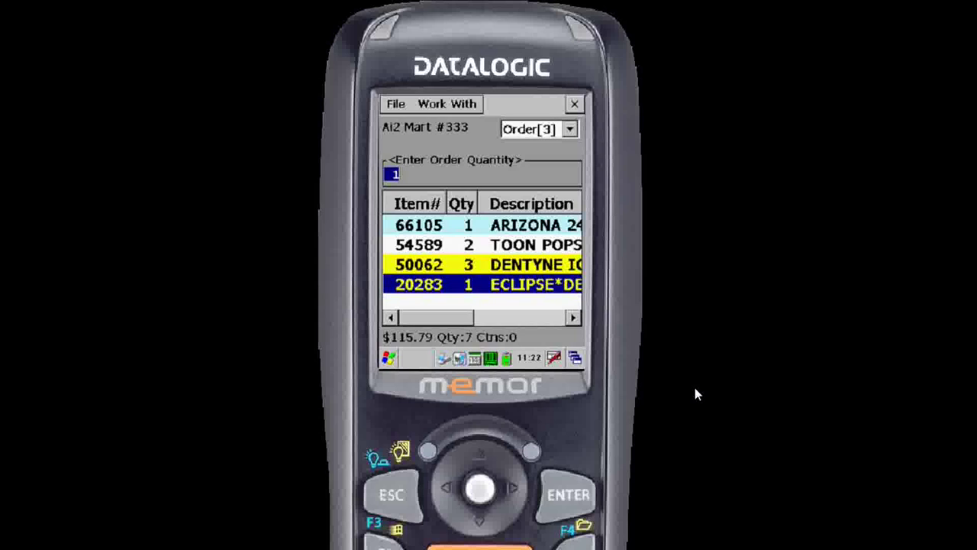
pyautogui.press('Return')
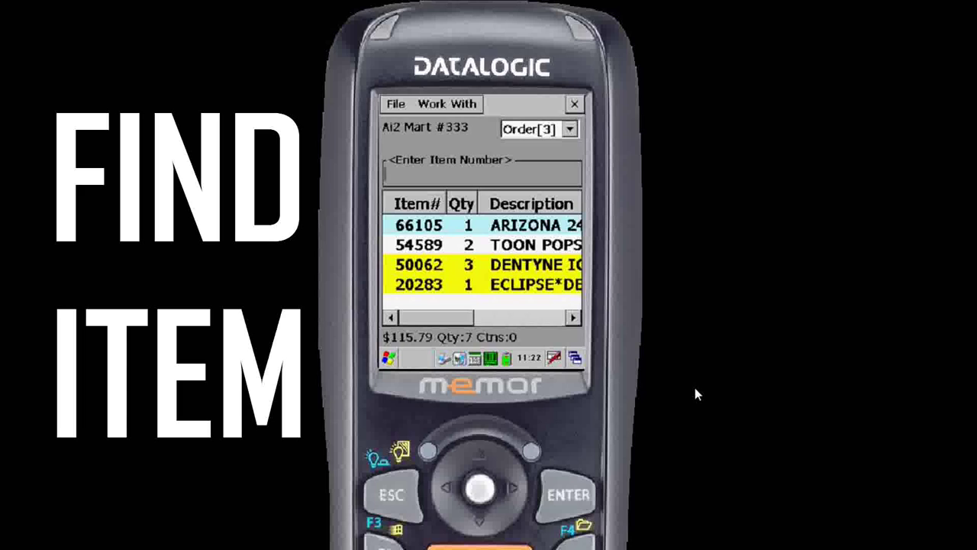
# Search for products matching 'solo' in the Find Item view
pyautogui.press('F1')
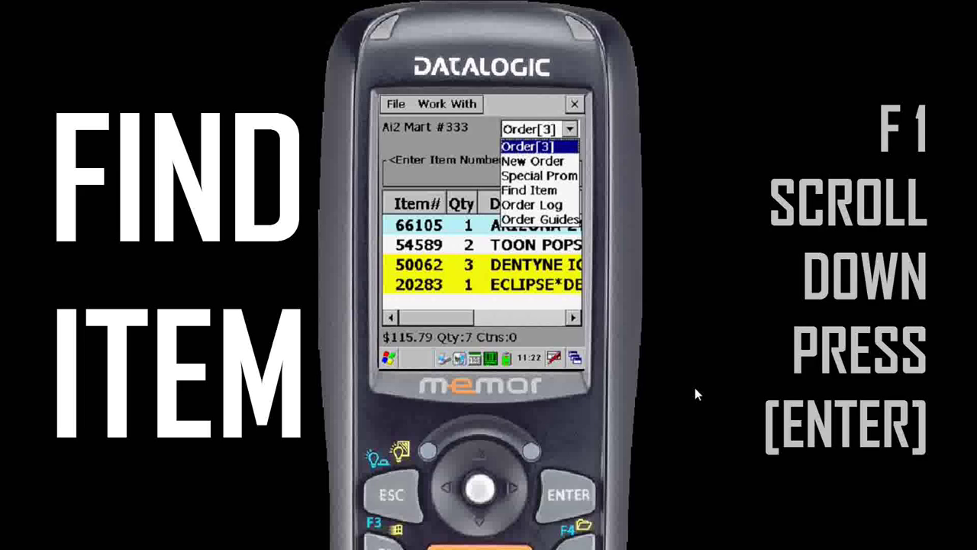
pyautogui.press('Down')
pyautogui.press('Down')
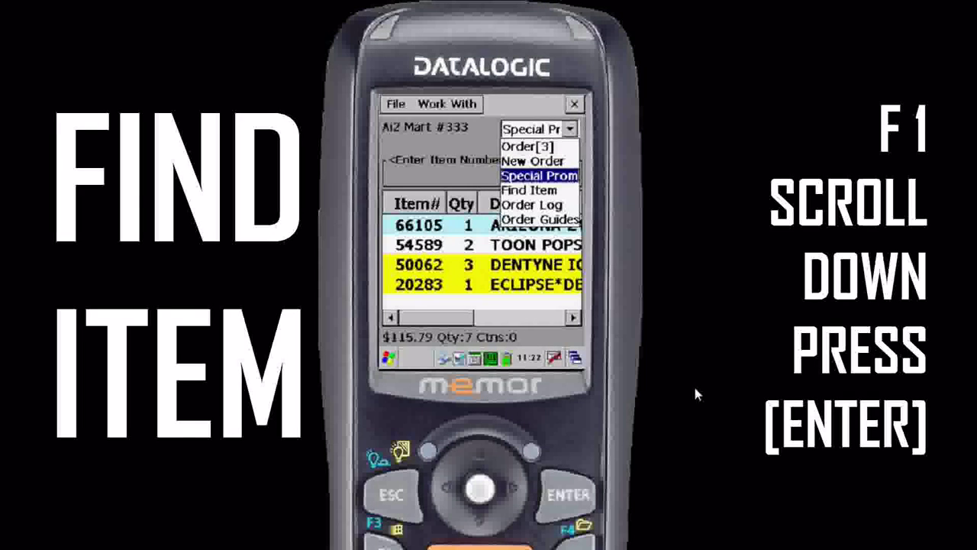
pyautogui.press('Down')
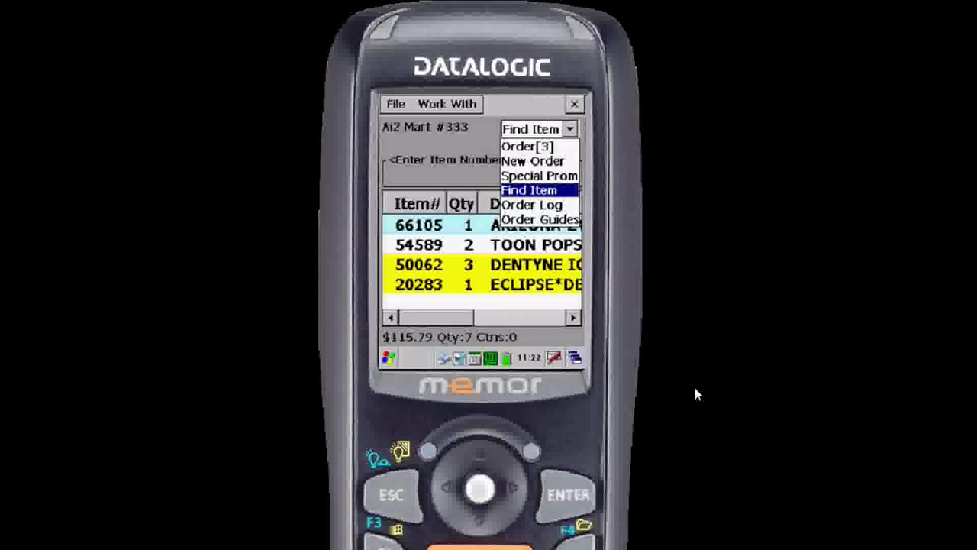
pyautogui.press('Return')
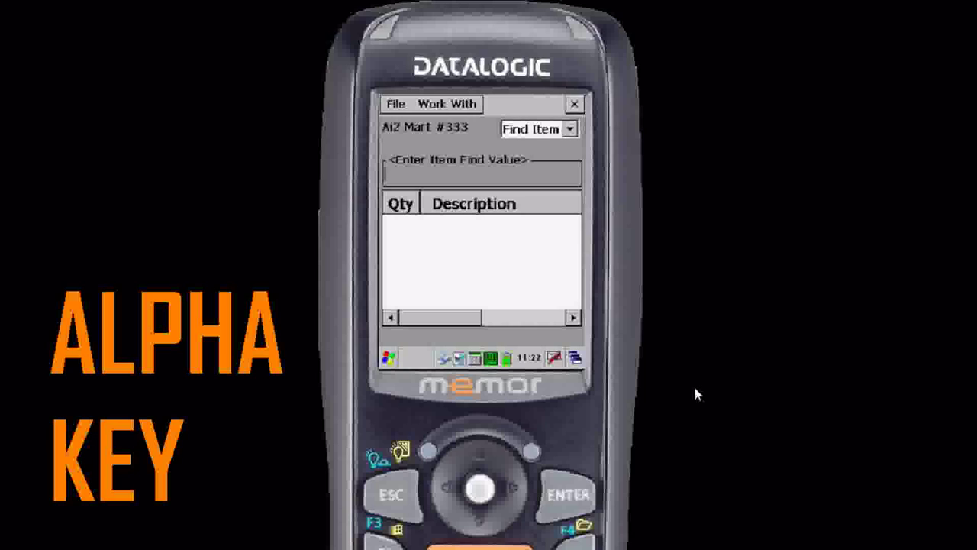
pyautogui.write('s')
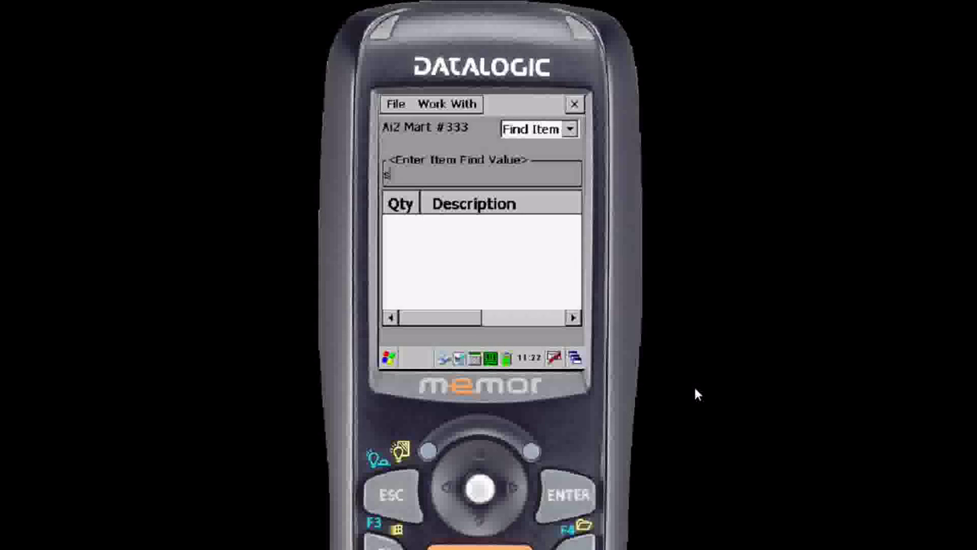
pyautogui.write('olo')
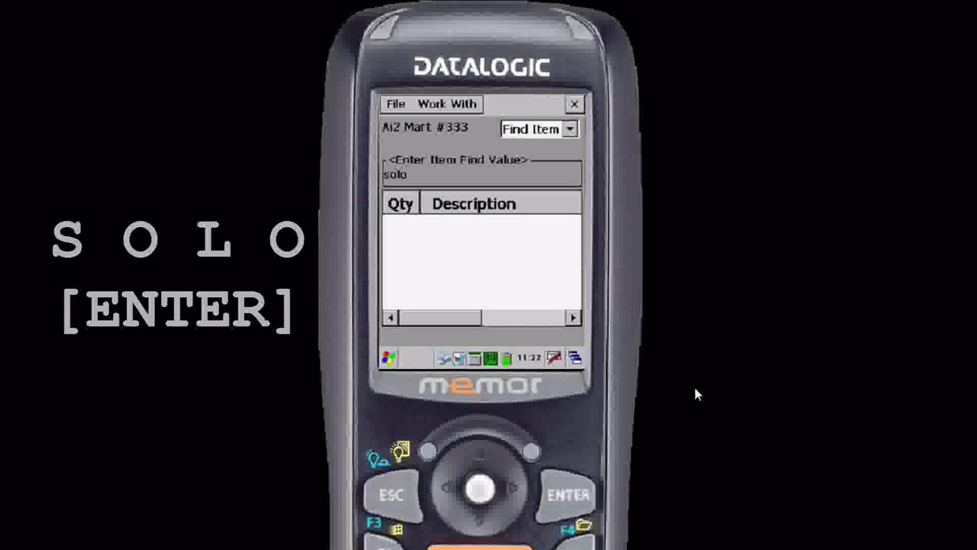
pyautogui.press('Return')
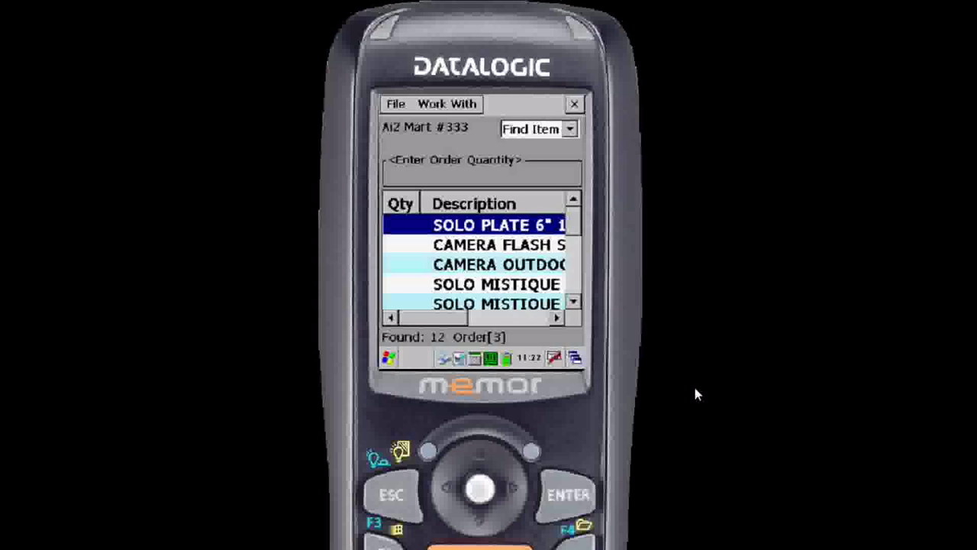
# Order 2 of the SOLO-16oz HOT cups from the search results
pyautogui.press('Down')
pyautogui.press('Down')
pyautogui.press('Down')
pyautogui.press('Down')
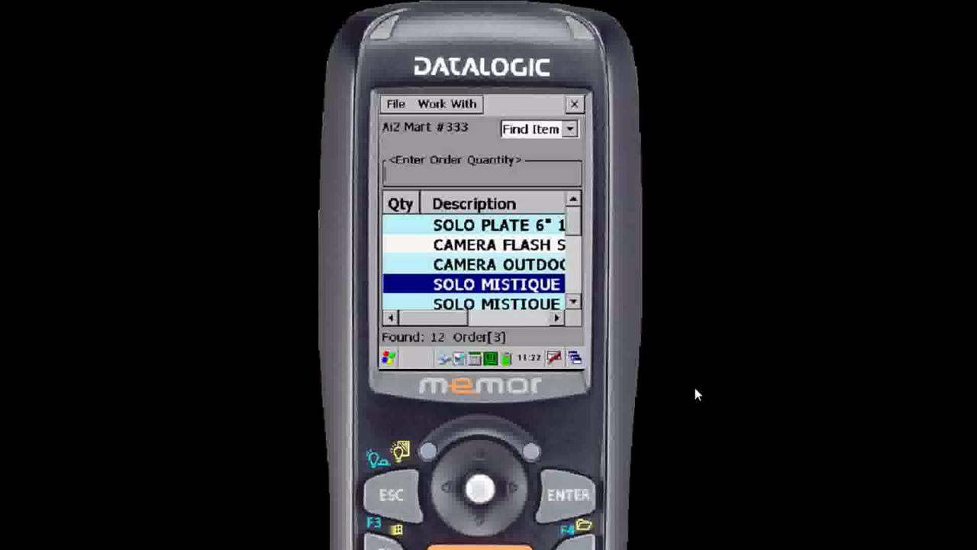
pyautogui.press('Down')
pyautogui.press('Down')
pyautogui.press('Down')
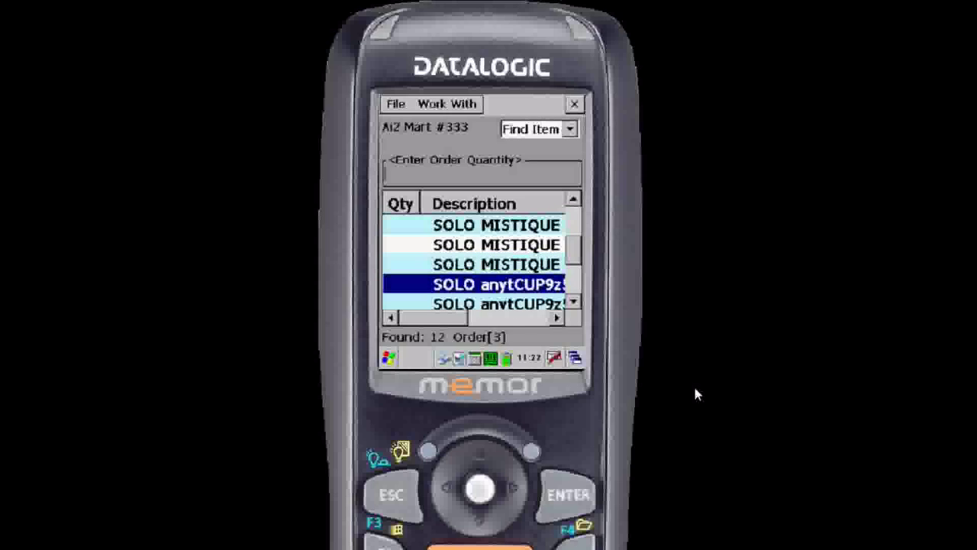
pyautogui.press('Down')
pyautogui.press('Down')
pyautogui.press('Down')
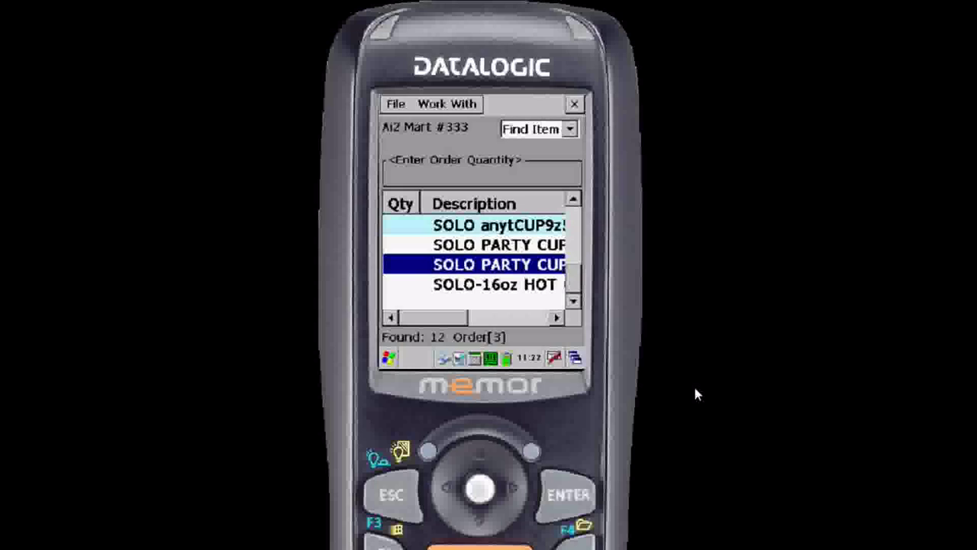
pyautogui.press('Down')
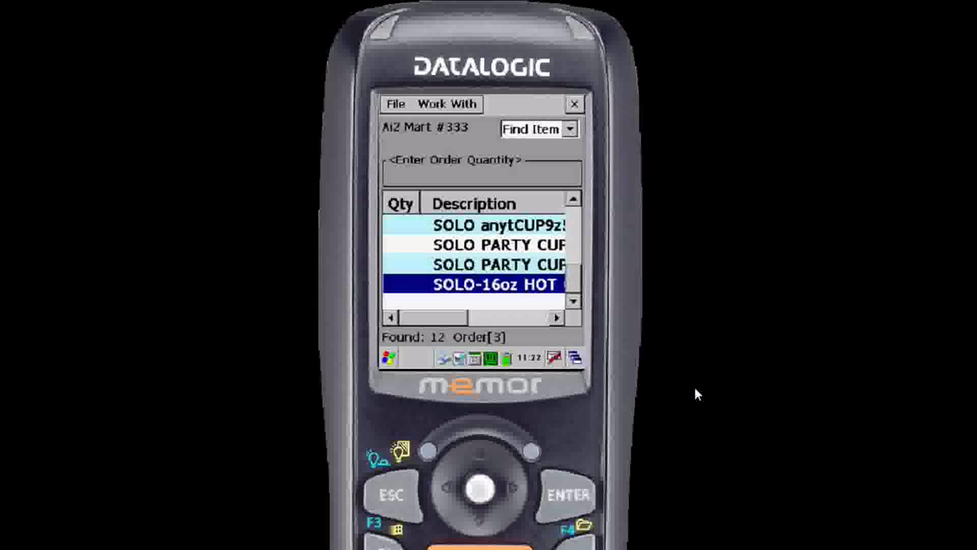
pyautogui.write('2')
pyautogui.press('Return')
# Return to Order[3] and accept quantity 2 for item 72010
pyautogui.press('Escape')
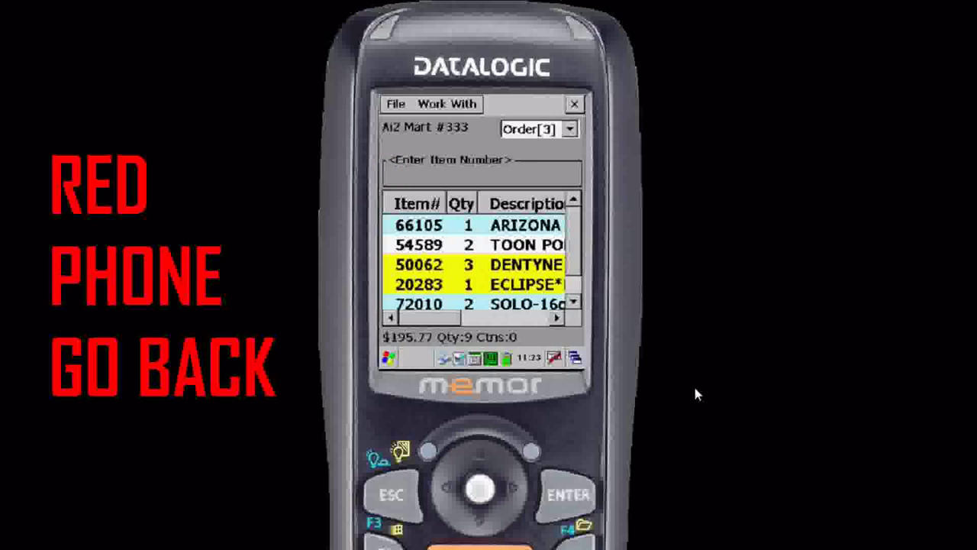
pyautogui.press('Down')
pyautogui.press('Down')
pyautogui.press('Down')
pyautogui.press('Down')
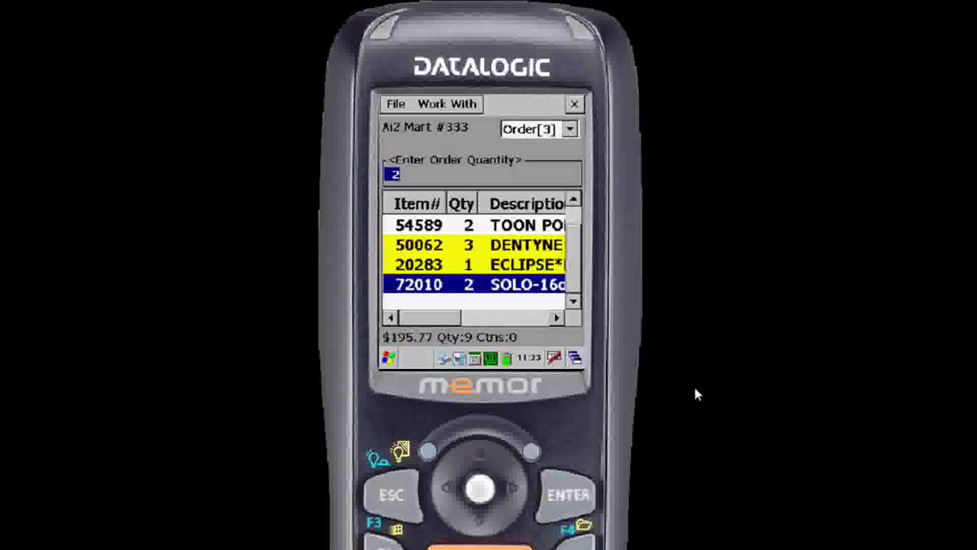
pyautogui.press('Return')
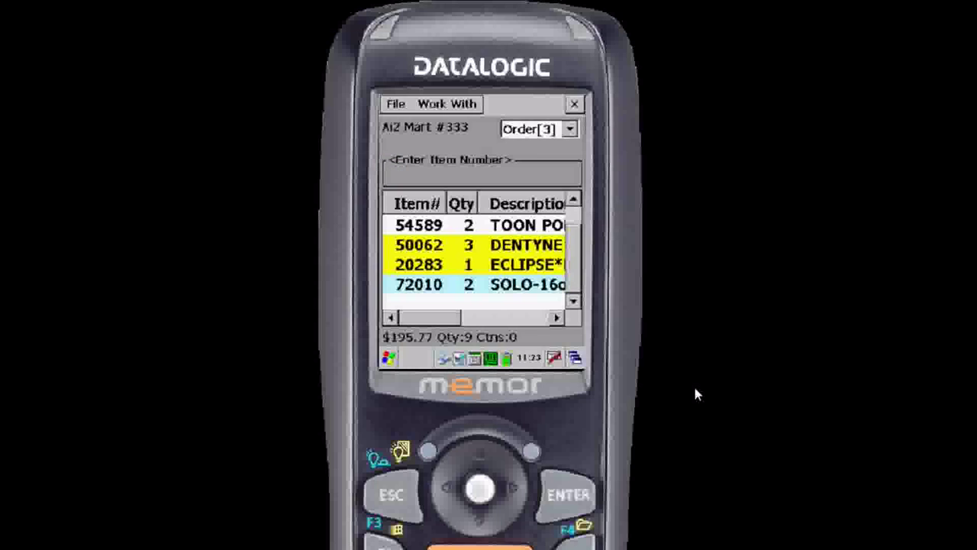
# Open the New Items order guide from the Order Guides view
pyautogui.hotkey('alt', 'Down')
pyautogui.press('Down')
pyautogui.press('Down')
pyautogui.press('Down')
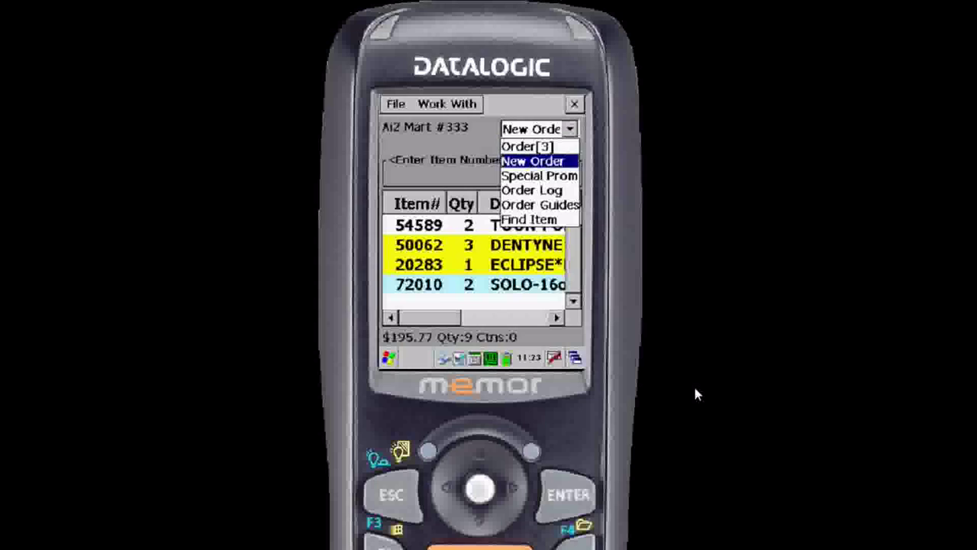
pyautogui.press('Down')
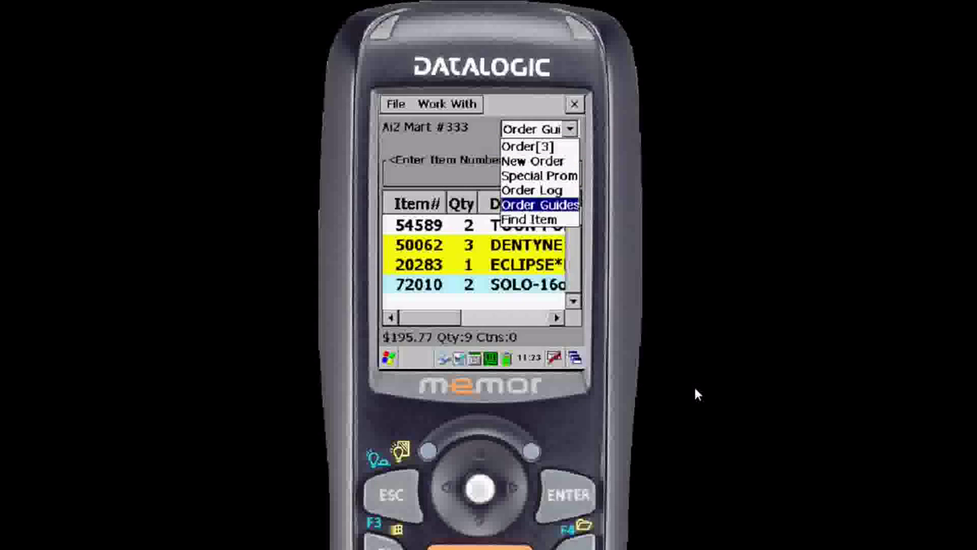
pyautogui.press('Return')
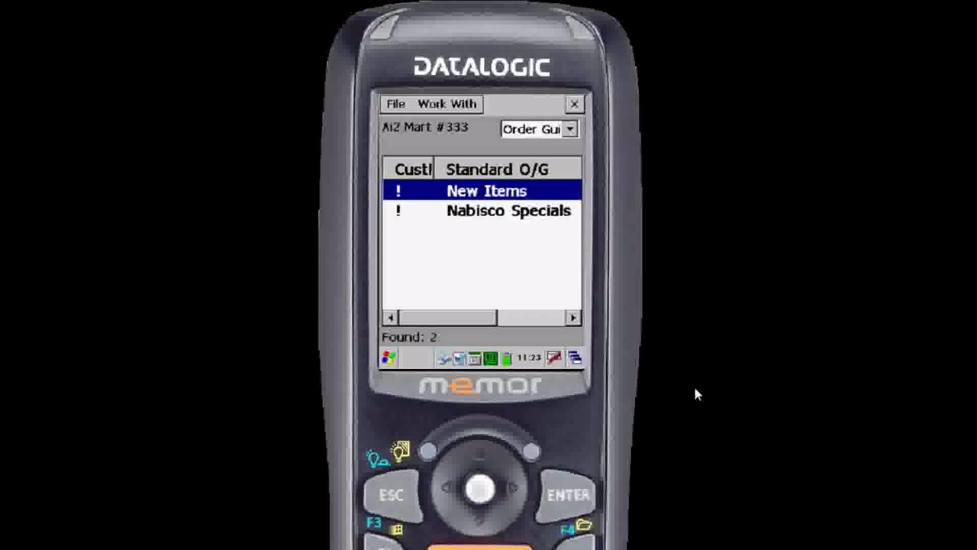
pyautogui.press('Return')
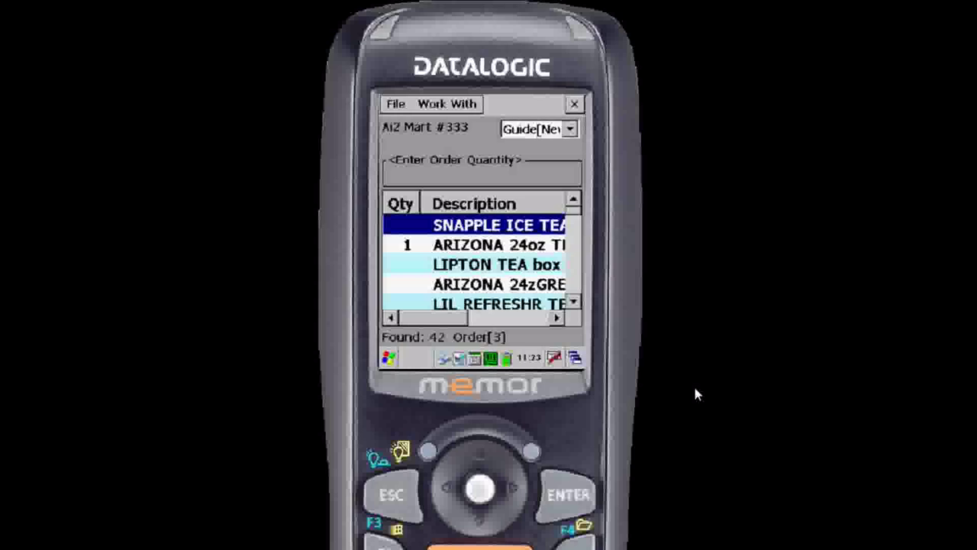
# Enter quantity 1 for JACK 2oz and for SNAPPLE RASPBERRY in the guide
pyautogui.press('Down')
pyautogui.press('Down')
pyautogui.press('Down')
pyautogui.press('Down')
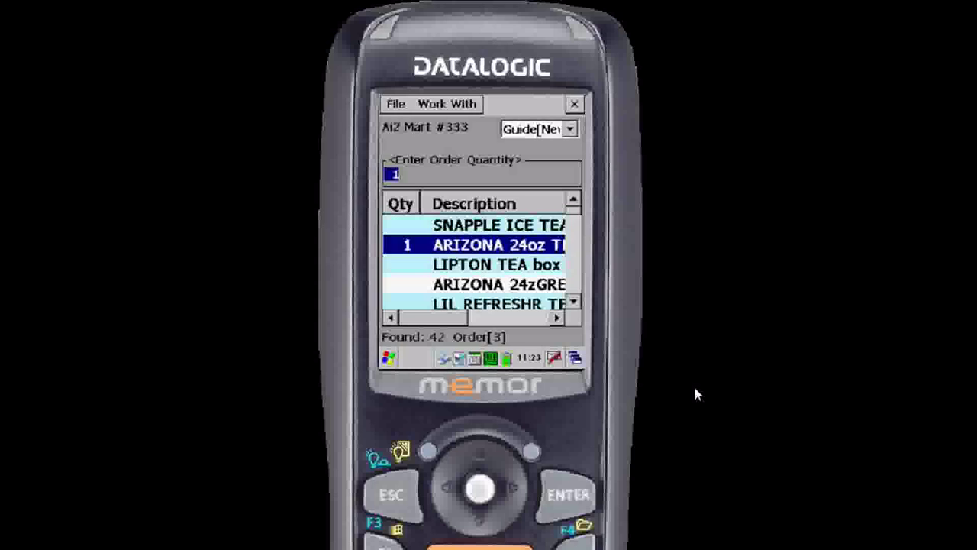
pyautogui.press('Down')
pyautogui.press('Down')
pyautogui.press('Down')
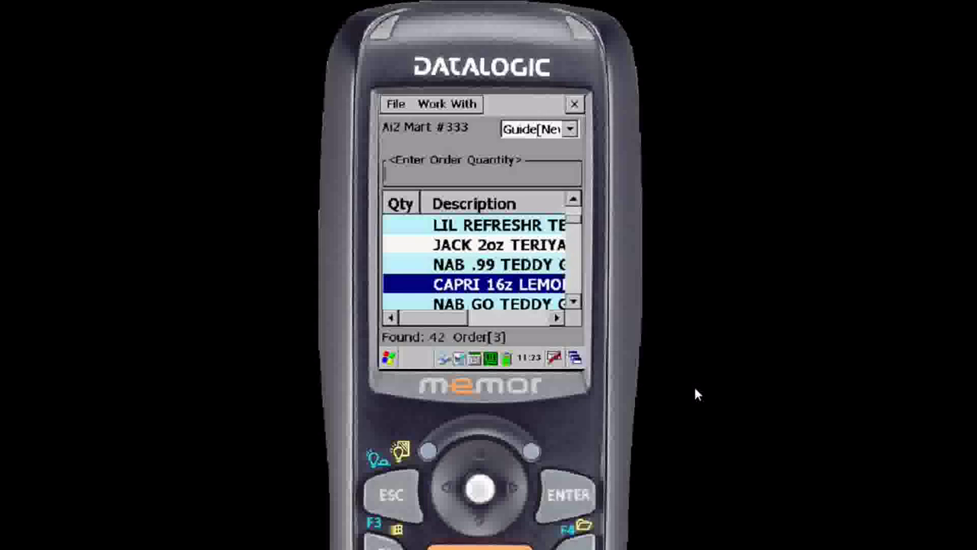
pyautogui.press('Up')
pyautogui.press('Up')
pyautogui.write('1')
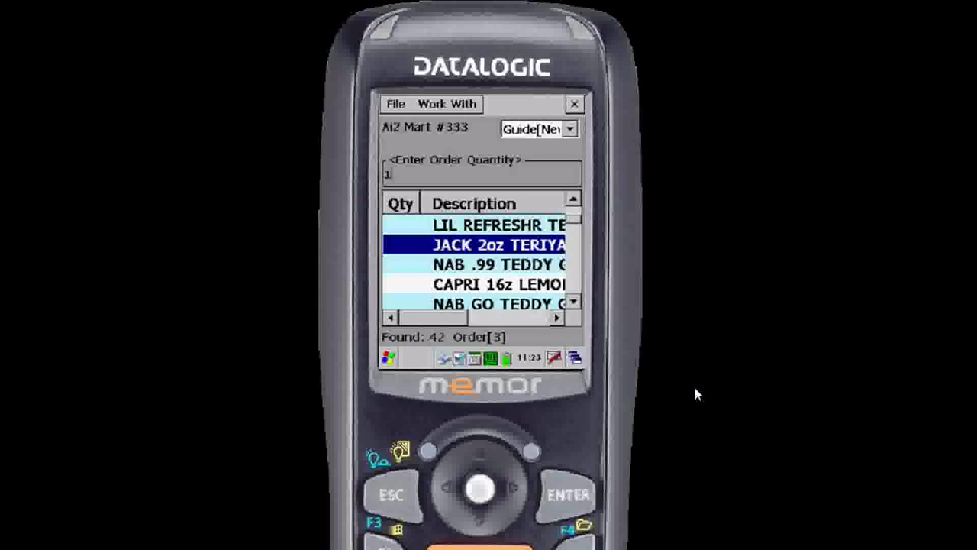
pyautogui.press('Return')
pyautogui.press('Down')
pyautogui.press('Down')
pyautogui.press('Down')
pyautogui.press('Down')
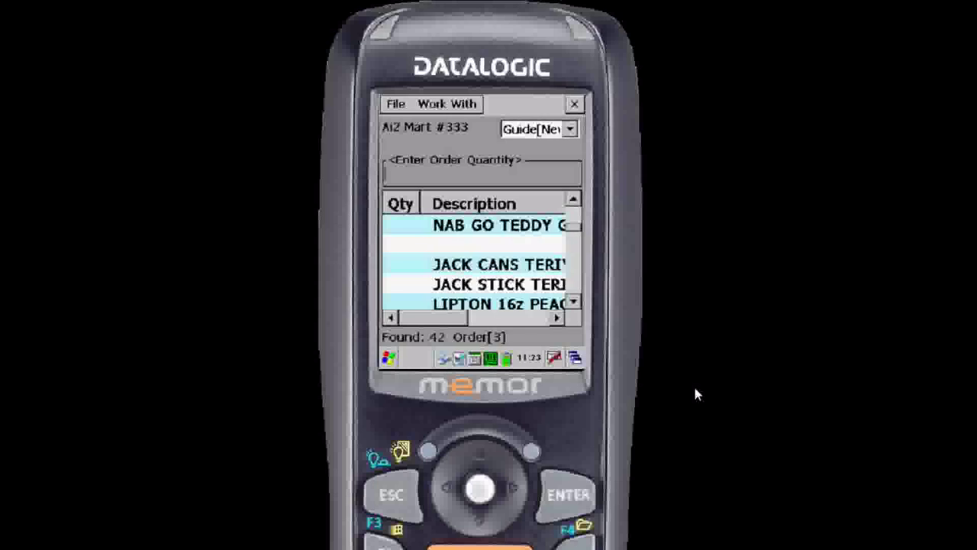
pyautogui.press('Down')
pyautogui.press('Down')
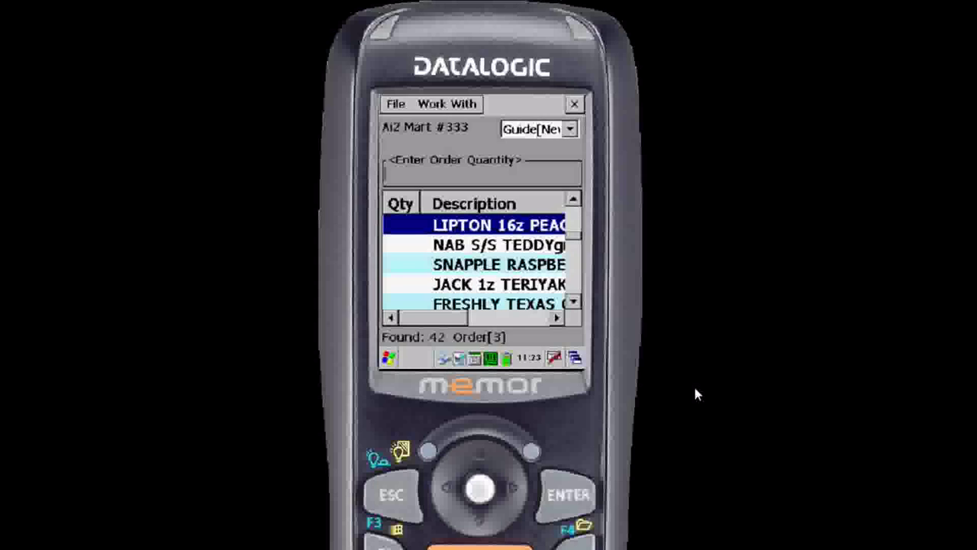
pyautogui.press('Down')
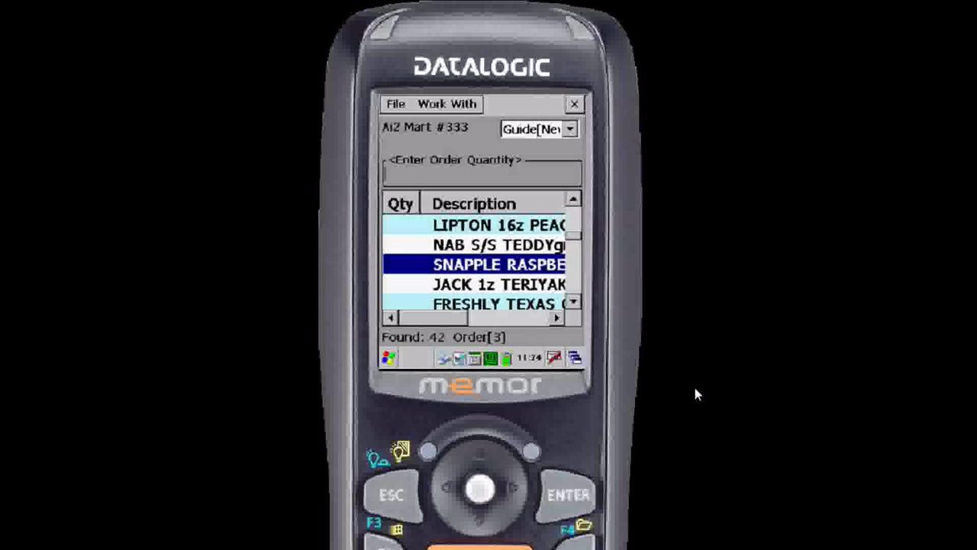
pyautogui.write('1')
pyautogui.press('Return')
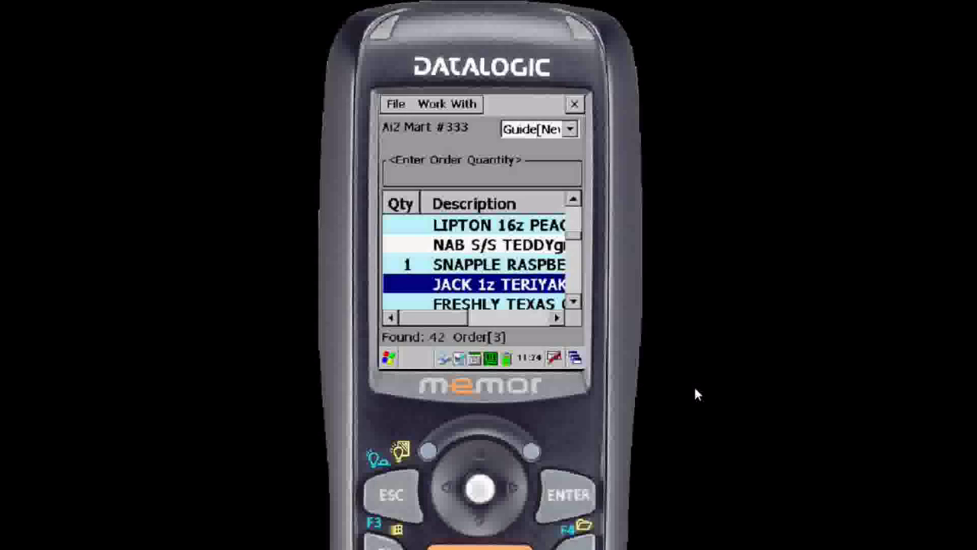
# Sort the New Items guide alphabetically by Description and scroll back to the top
pyautogui.rightClick(541, 204)
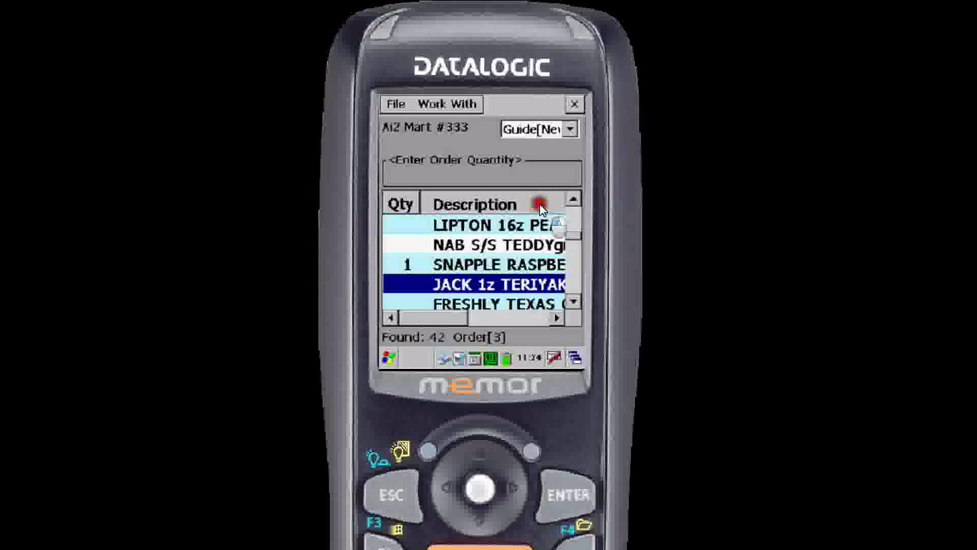
pyautogui.click(541, 205)
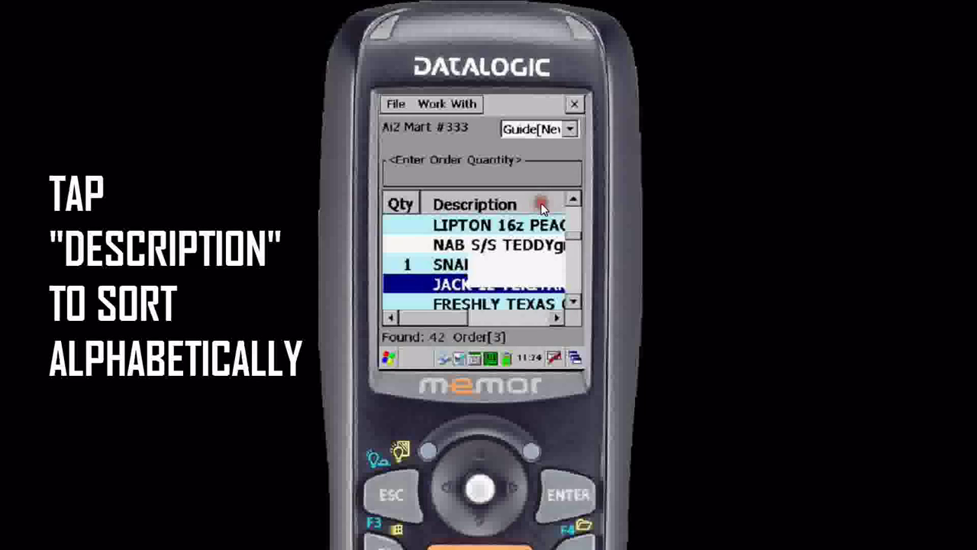
pyautogui.moveTo(574, 241); pyautogui.dragTo(577, 214)
pyautogui.click(579, 204)
pyautogui.click(579, 204)
pyautogui.click(580, 204)
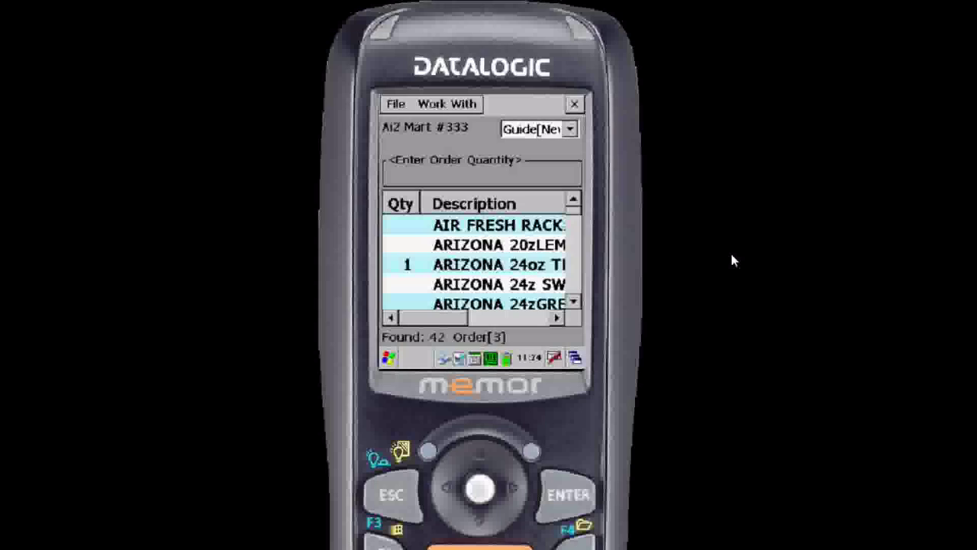
# Return to Order[3]'s items and request deletion of item 90112 JACK 2oz
pyautogui.press('Up')
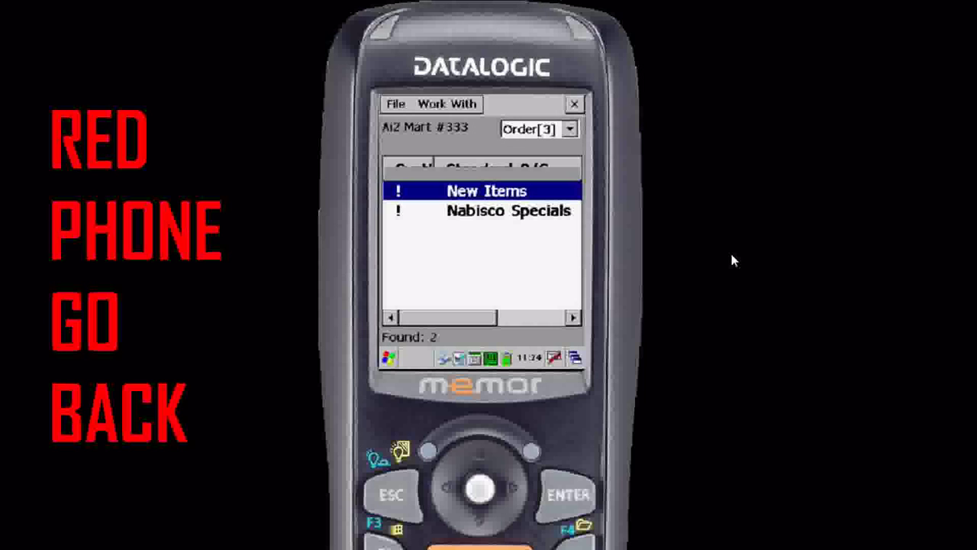
pyautogui.press('Up')
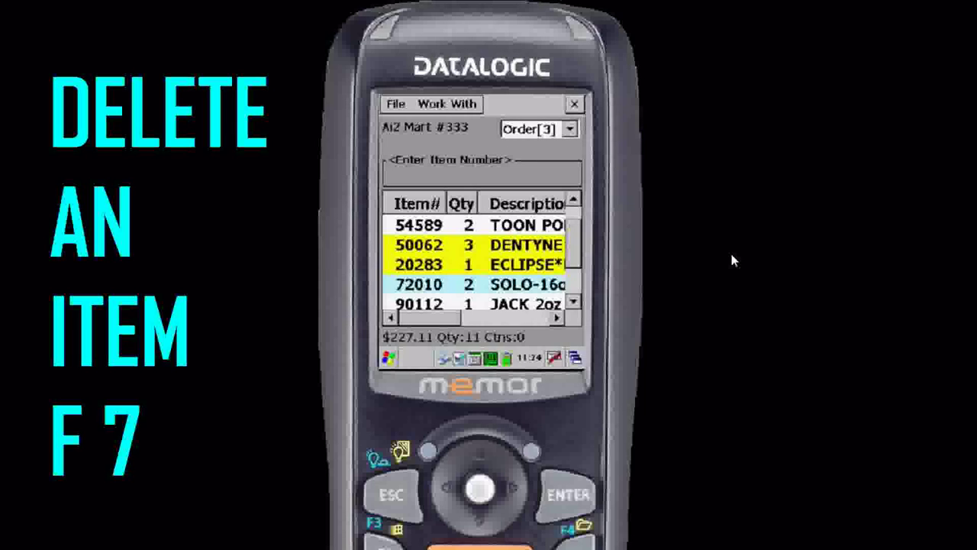
pyautogui.press('F7')
pyautogui.press('Down')
pyautogui.press('Down')
pyautogui.press('Down')
pyautogui.press('Down')
pyautogui.press('Down')
pyautogui.press('Down')
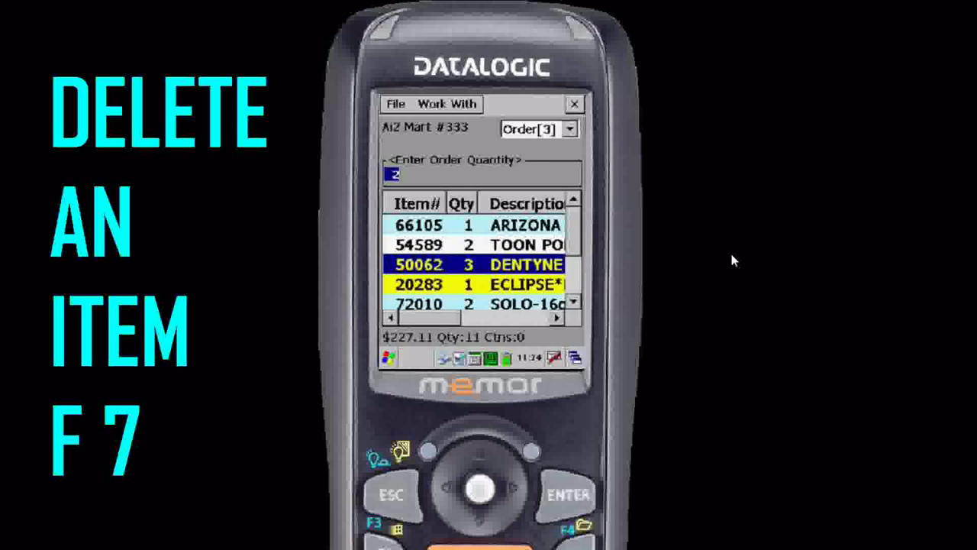
pyautogui.press('Up')
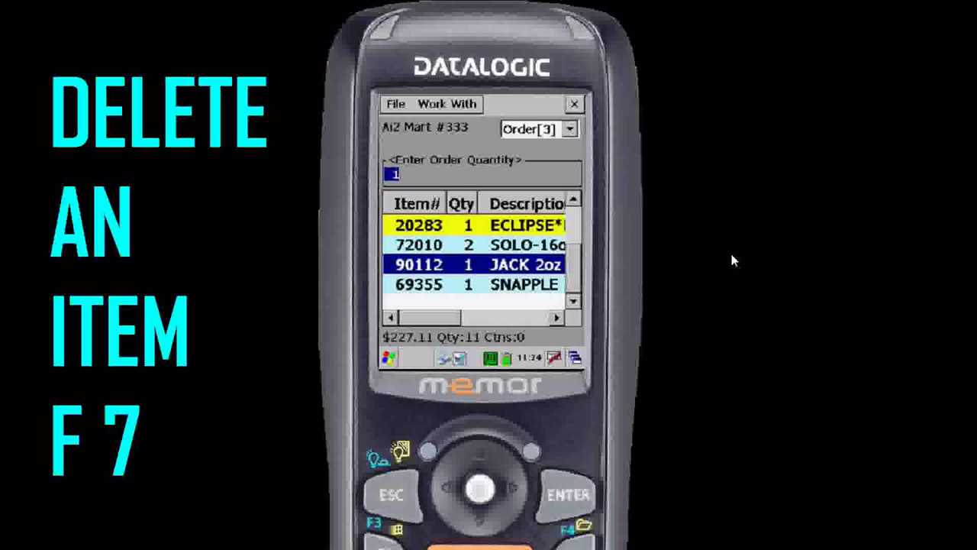
pyautogui.press('F7')
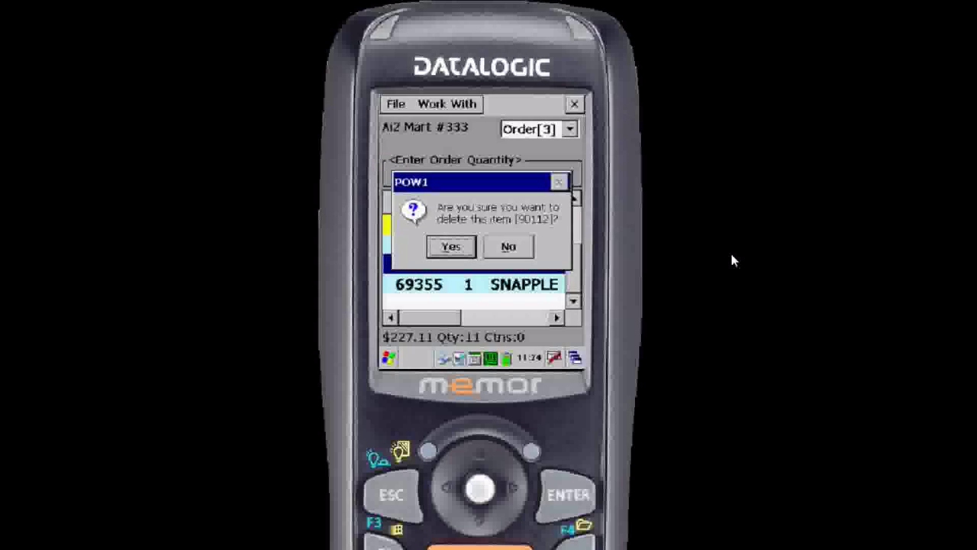
# Confirm deleting 90112 JACK 2oz, leaving order 3 at $210.76 for 10 units
pyautogui.press('Return')
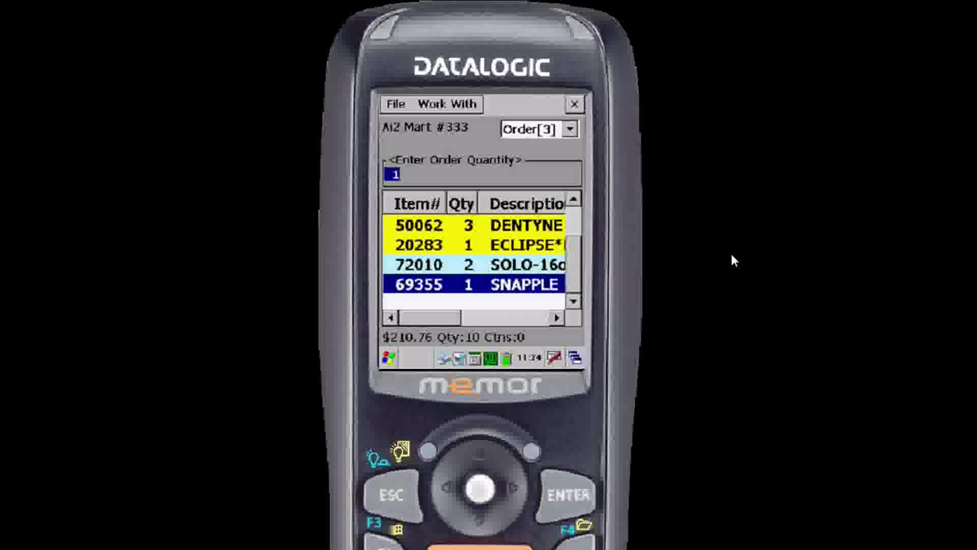
pyautogui.press('Return')
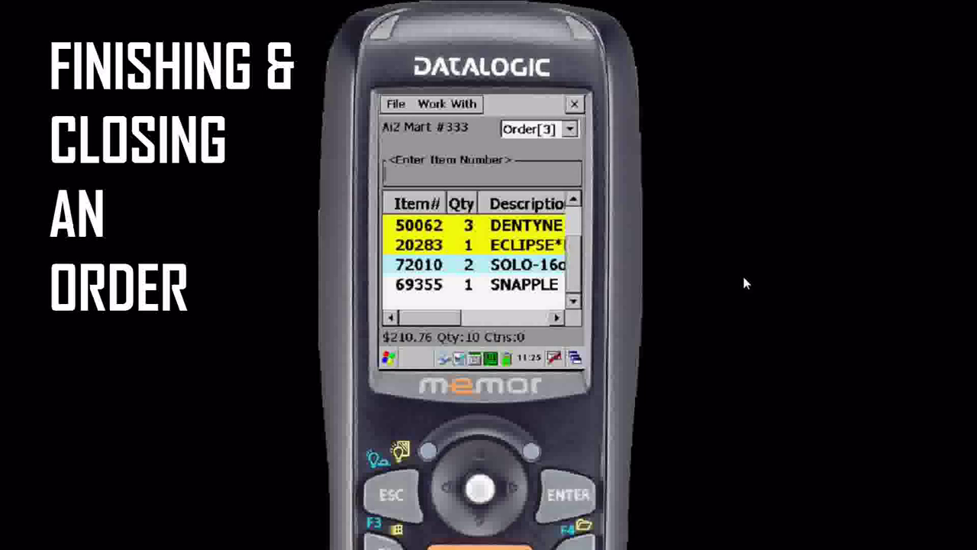
# Close order 3 and save it as Ready to Send
pyautogui.press('F4')
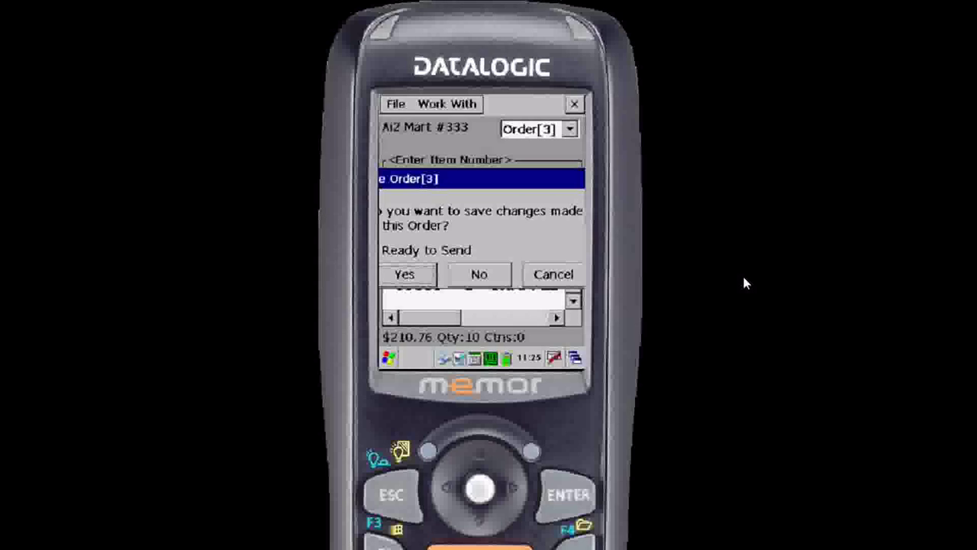
pyautogui.press('Return')
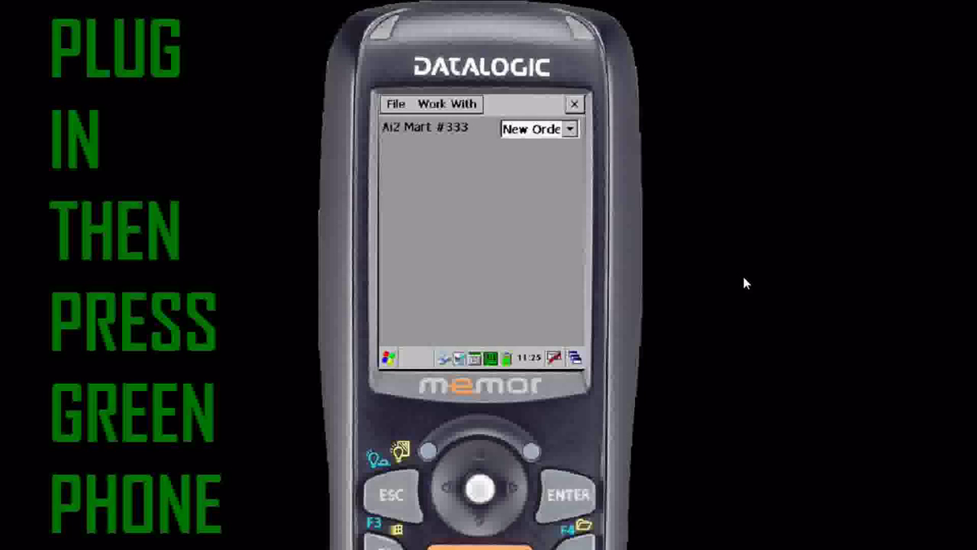
# Send orders and files to the host, then continue back to New Order
pyautogui.press('F3')
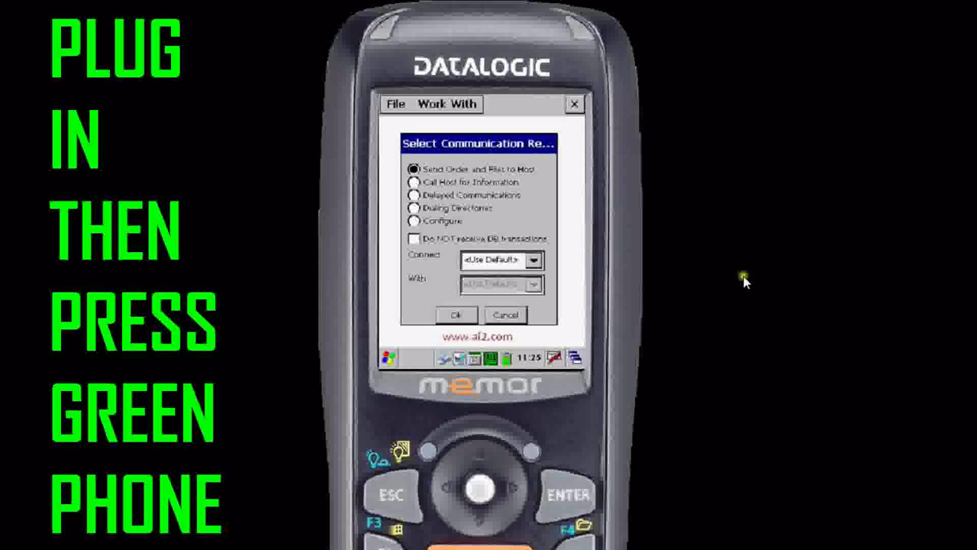
pyautogui.click(460, 315)
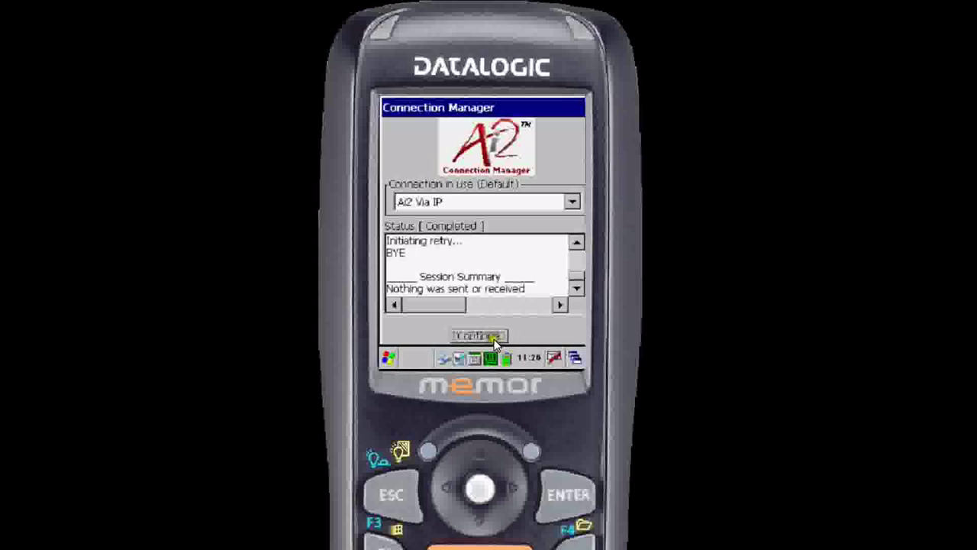
pyautogui.click(494, 341)
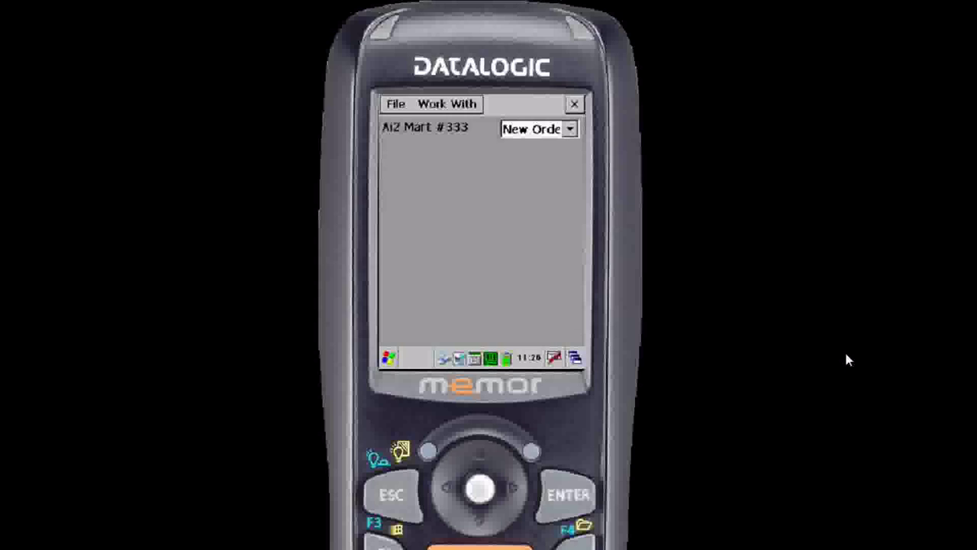
pyautogui.hotkey('alt', 'Down')
pyautogui.press('Down')
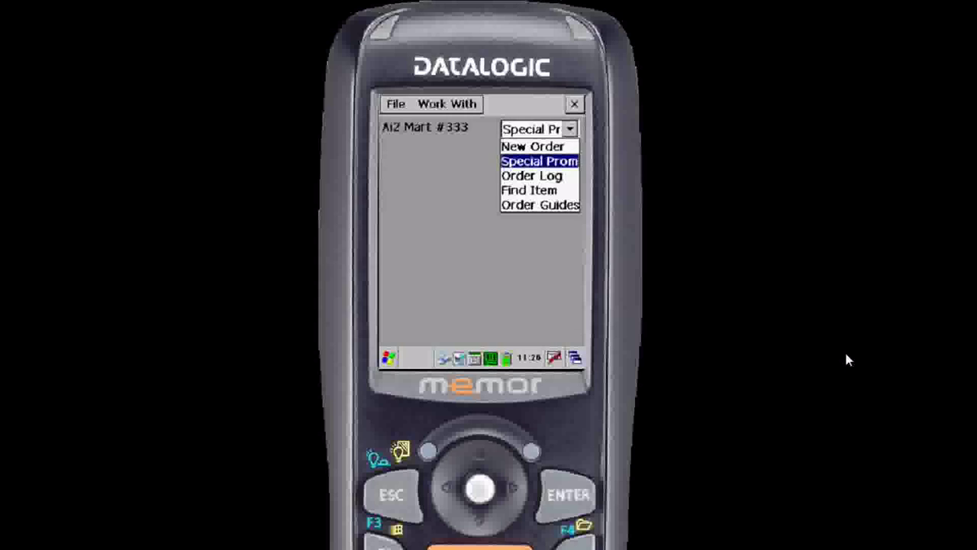
pyautogui.press('Down')
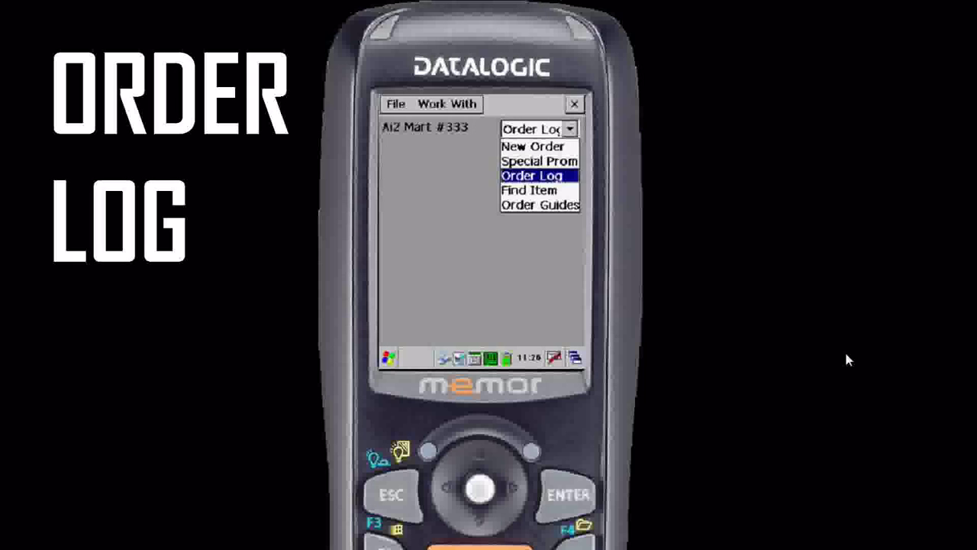
pyautogui.press('Return')
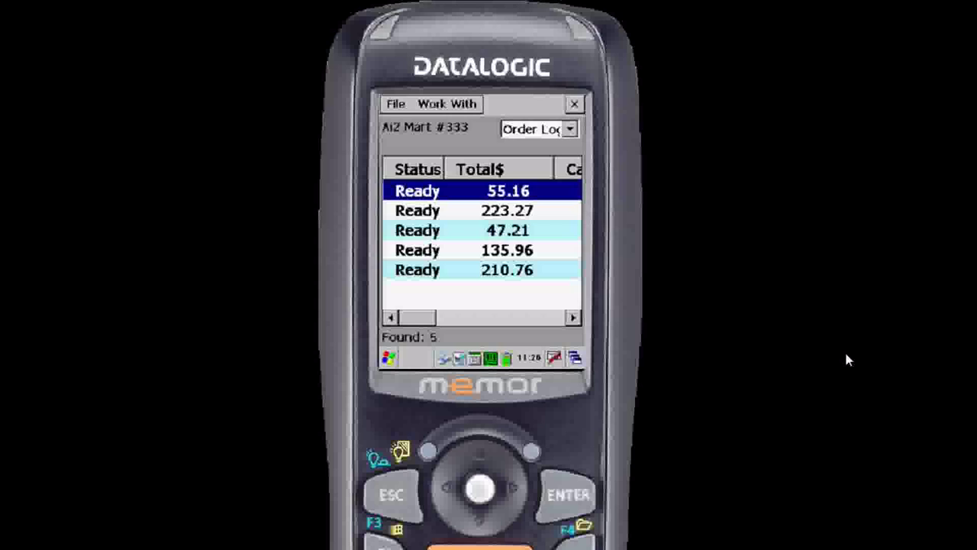
pyautogui.press('Down')
pyautogui.press('Down')
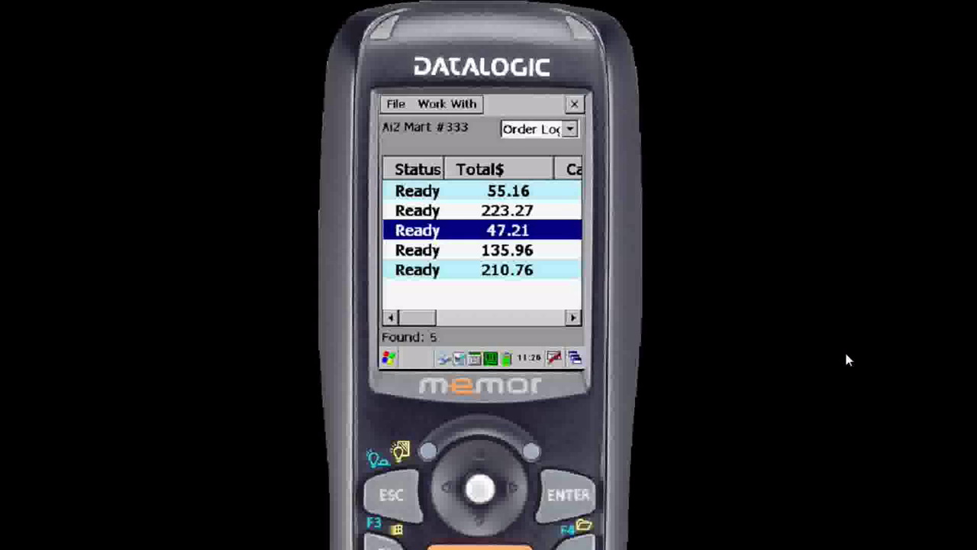
pyautogui.press('Down')
pyautogui.moveTo(413, 319); pyautogui.dragTo(552, 328)
pyautogui.click(421, 318)
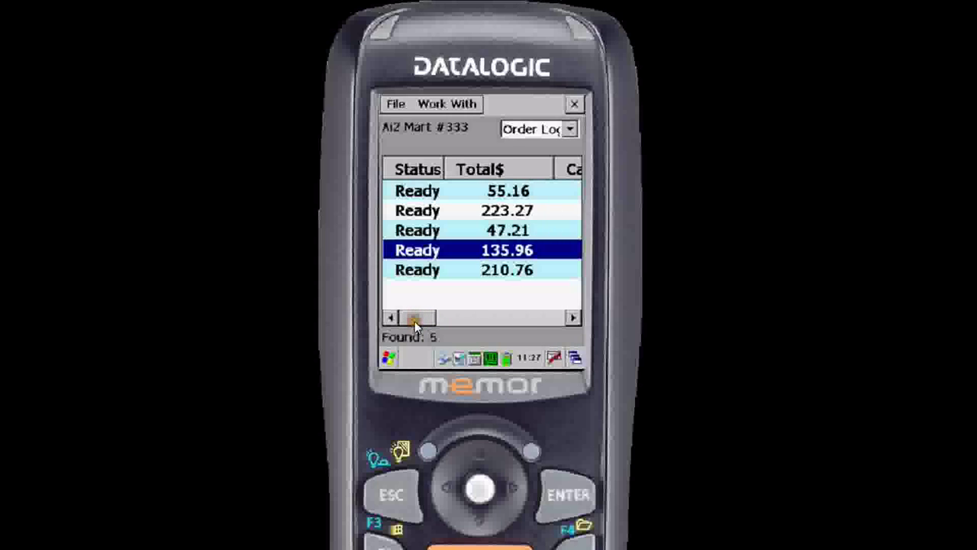
pyautogui.press('Escape')
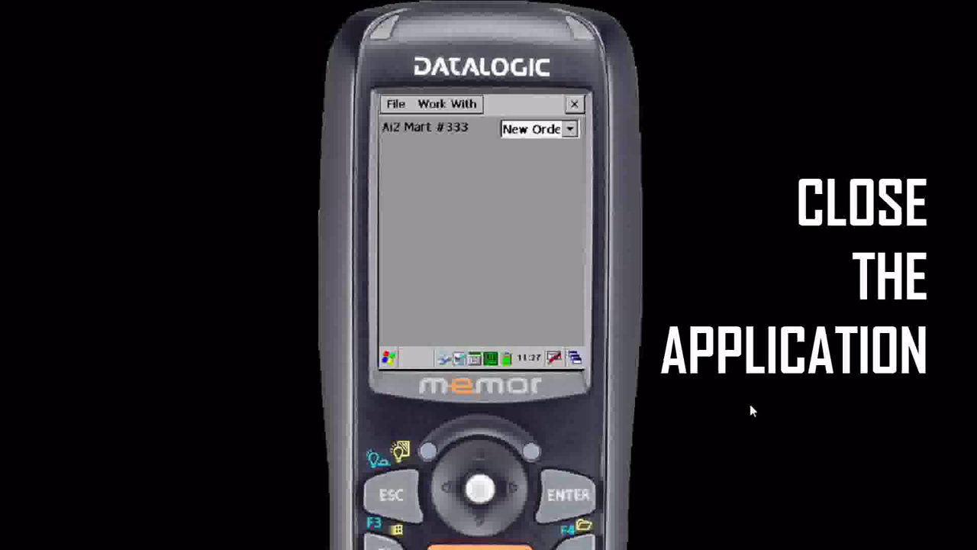